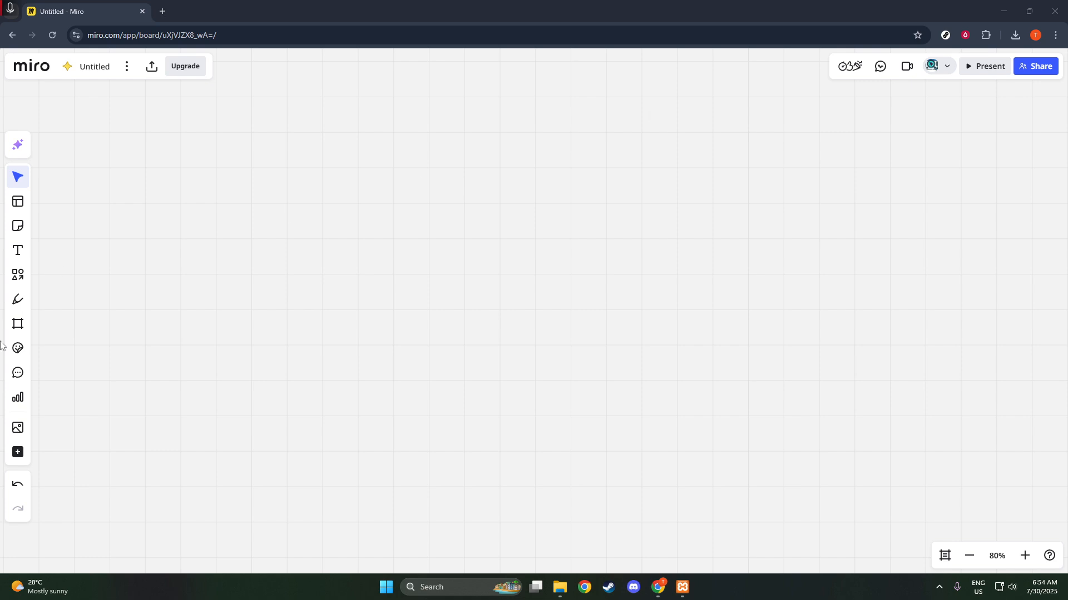
Find the Prototyping library through a 'pro' tool search and list its Wireframes components.
left_click(22, 453)
left_click(21, 453)
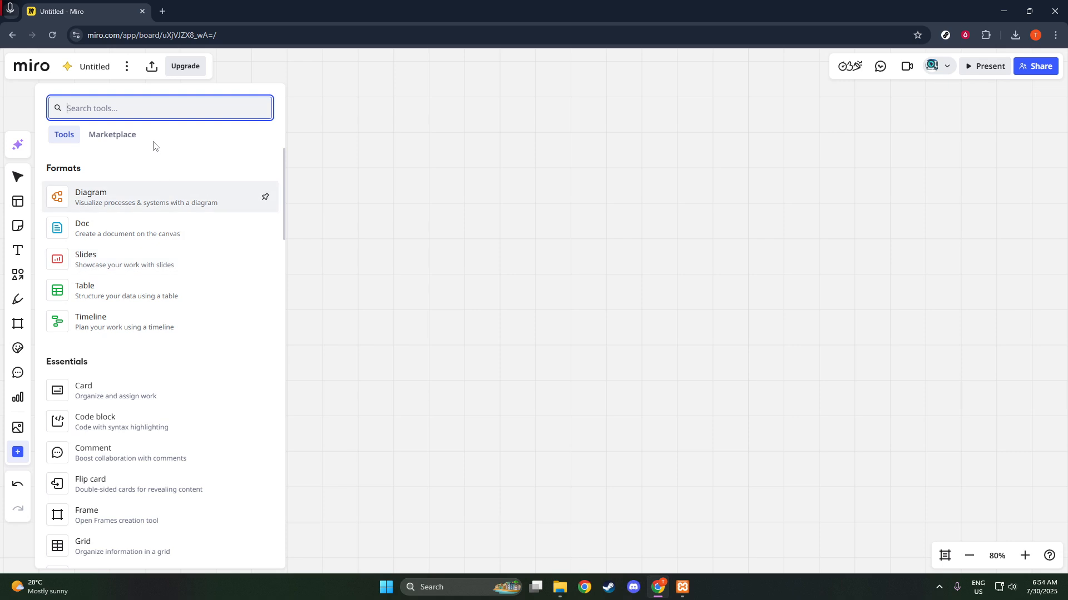
type("pro")
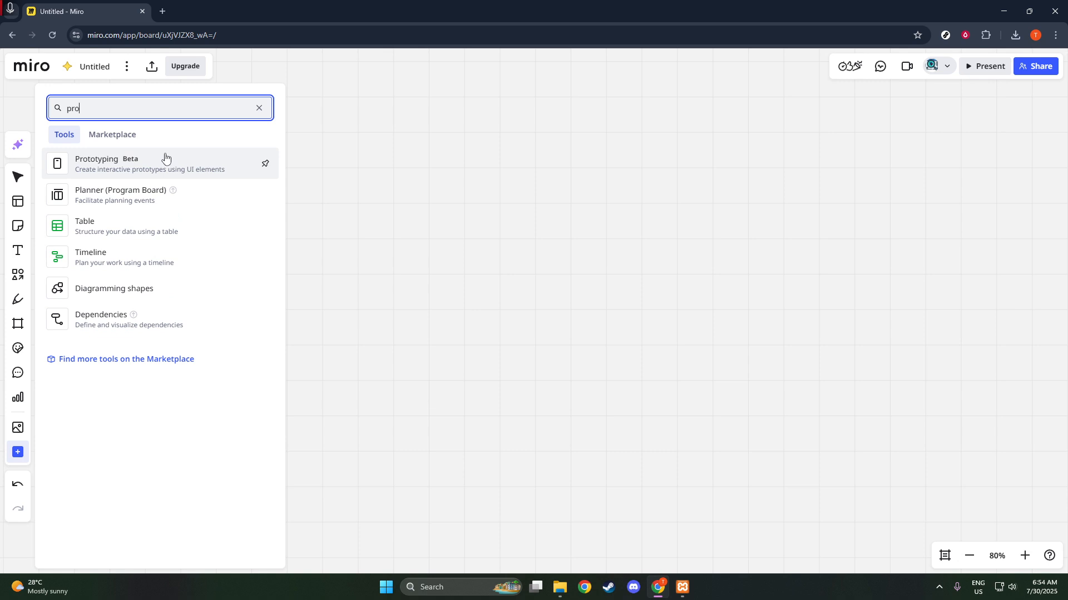
left_click(167, 158)
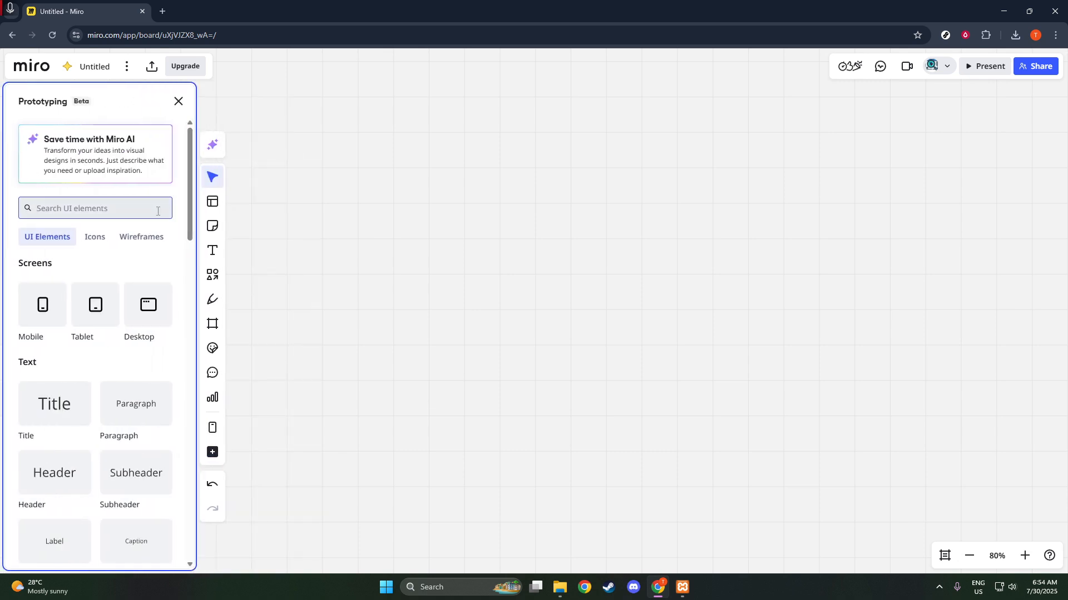
left_click(161, 244)
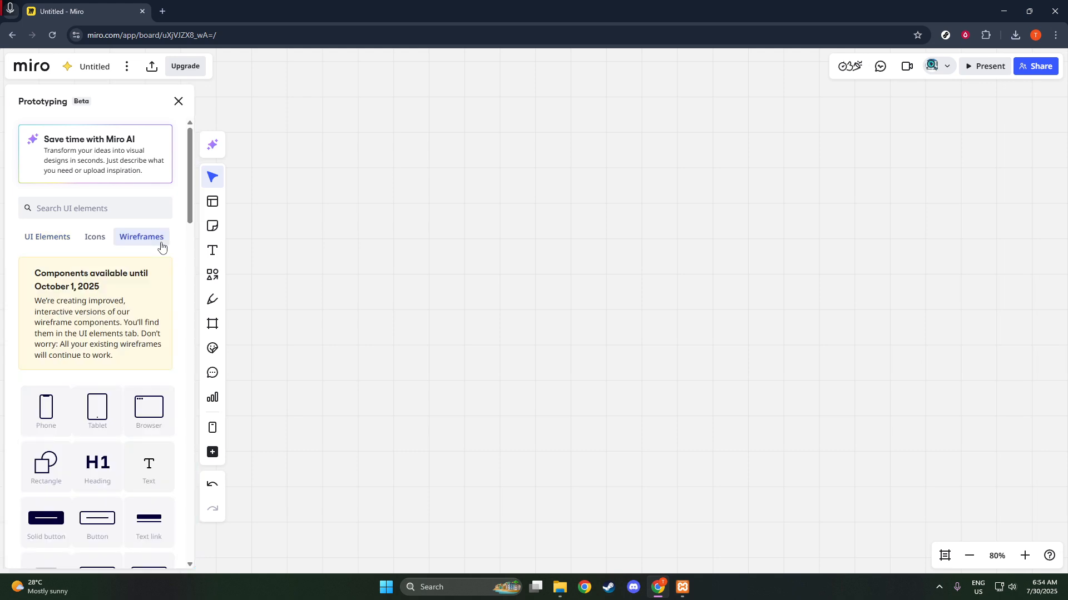
scroll(126, 388, "down", 1)
scroll(116, 361, "down", 3)
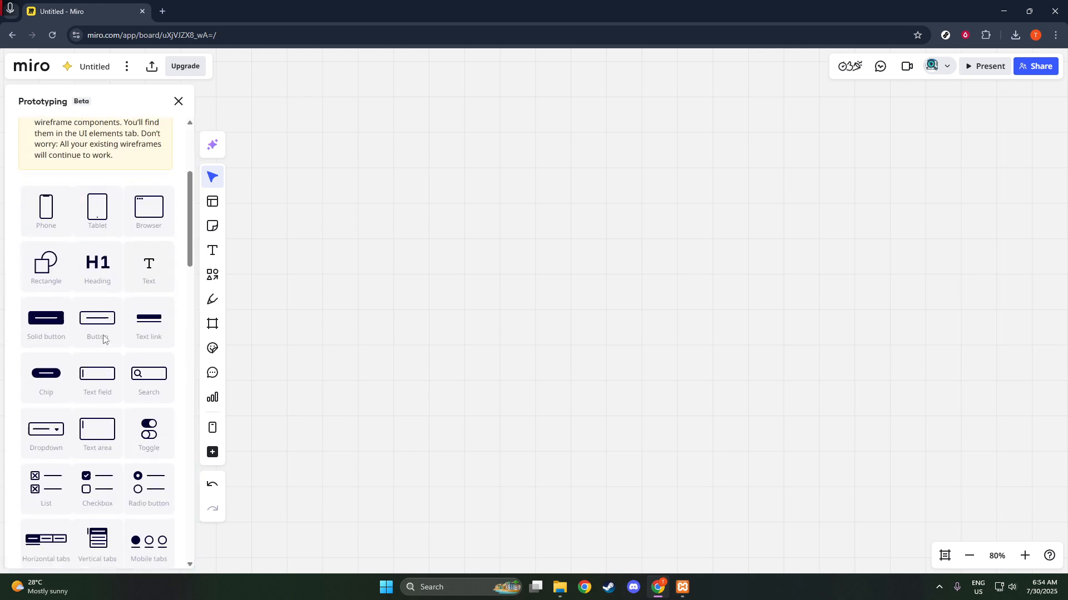
scroll(83, 311, "up", 3)
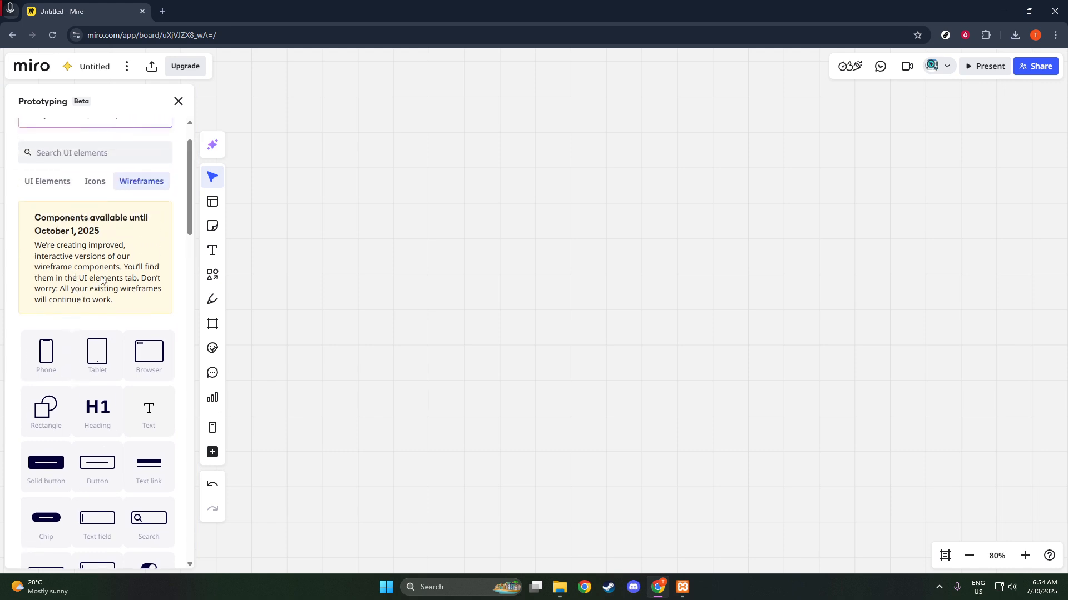
Add a Phone wireframe to the board.
left_click(50, 353)
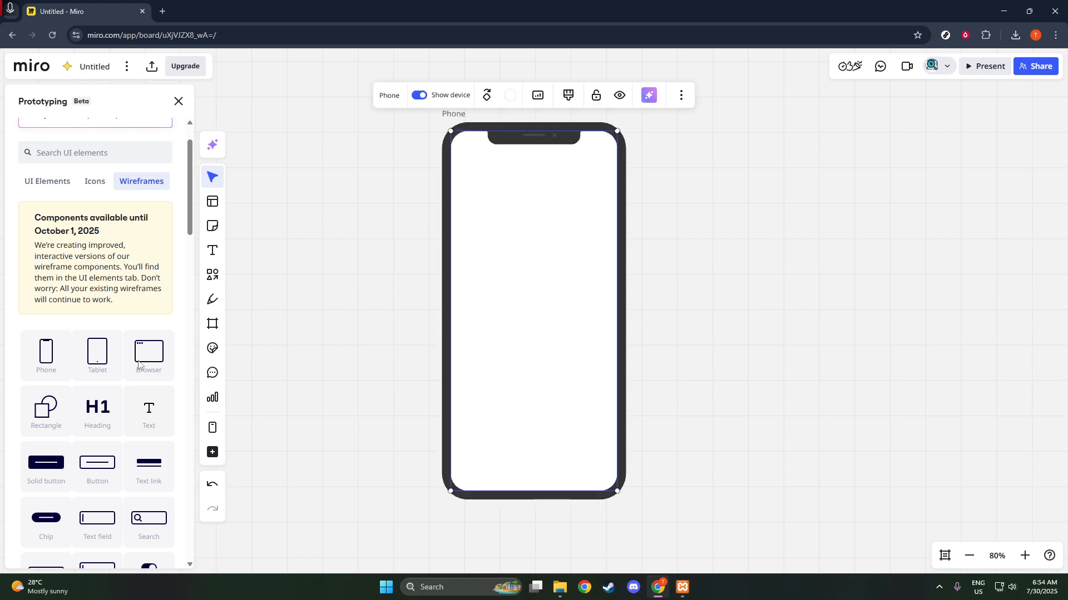
scroll(111, 373, "down", 2)
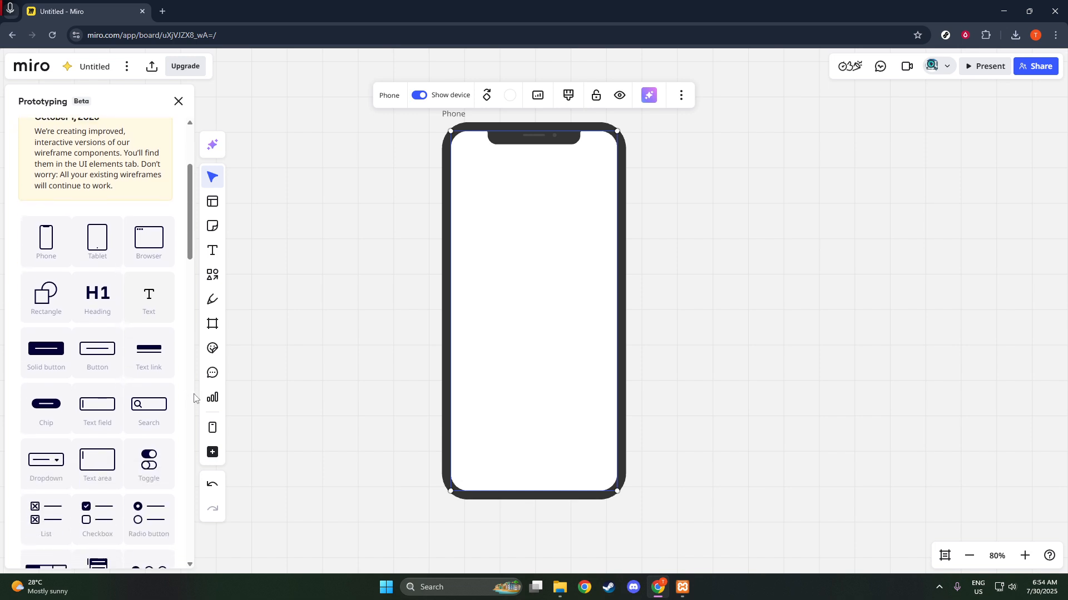
scroll(123, 414, "down", 6)
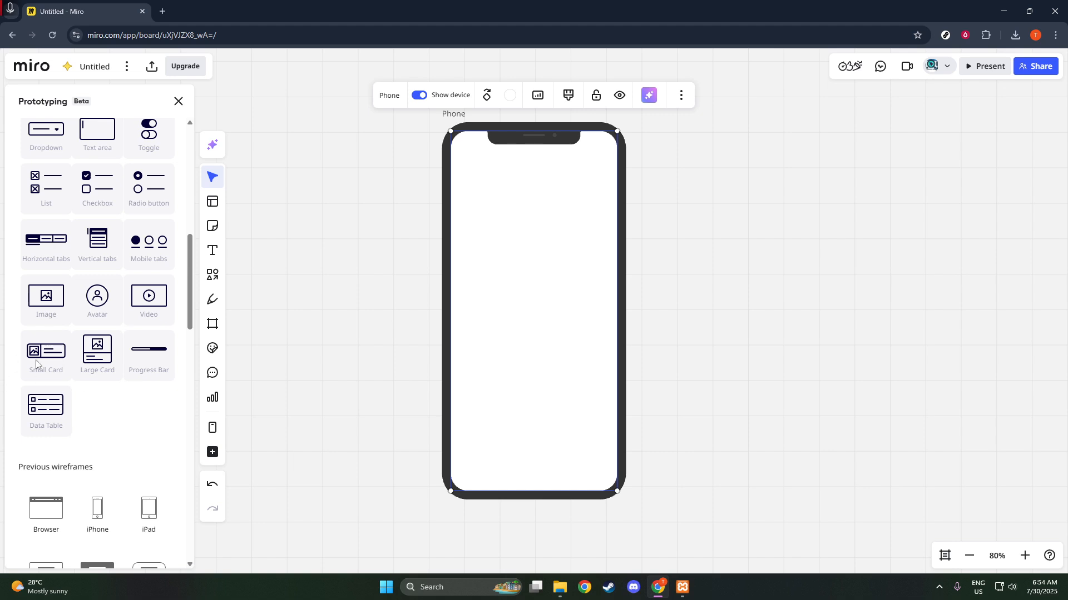
scroll(77, 466, "down", 4)
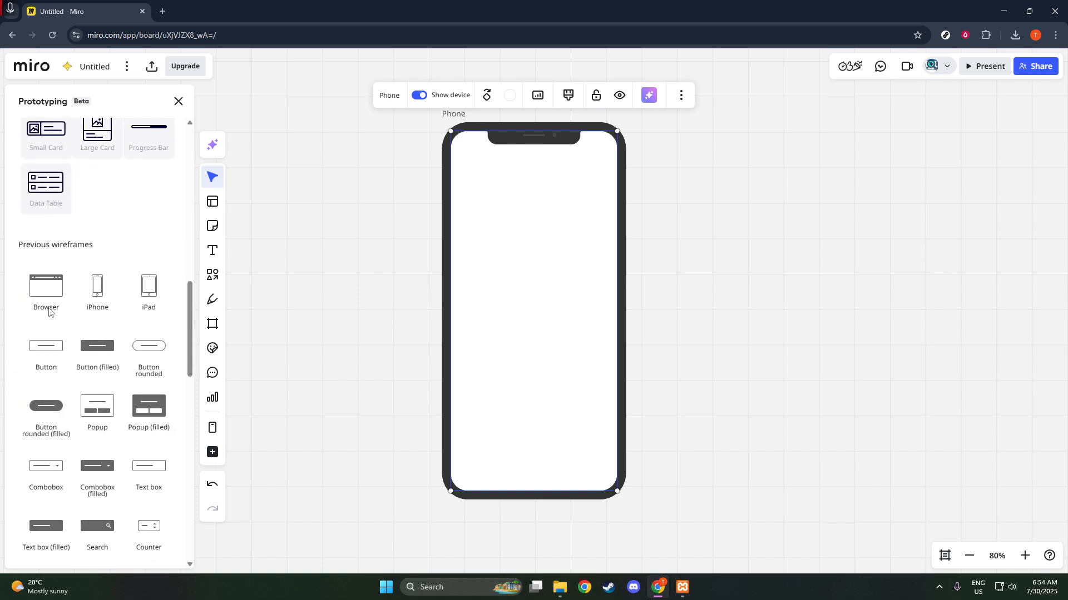
Add a Browser wireframe and position it to the right of the phone.
left_click(48, 292)
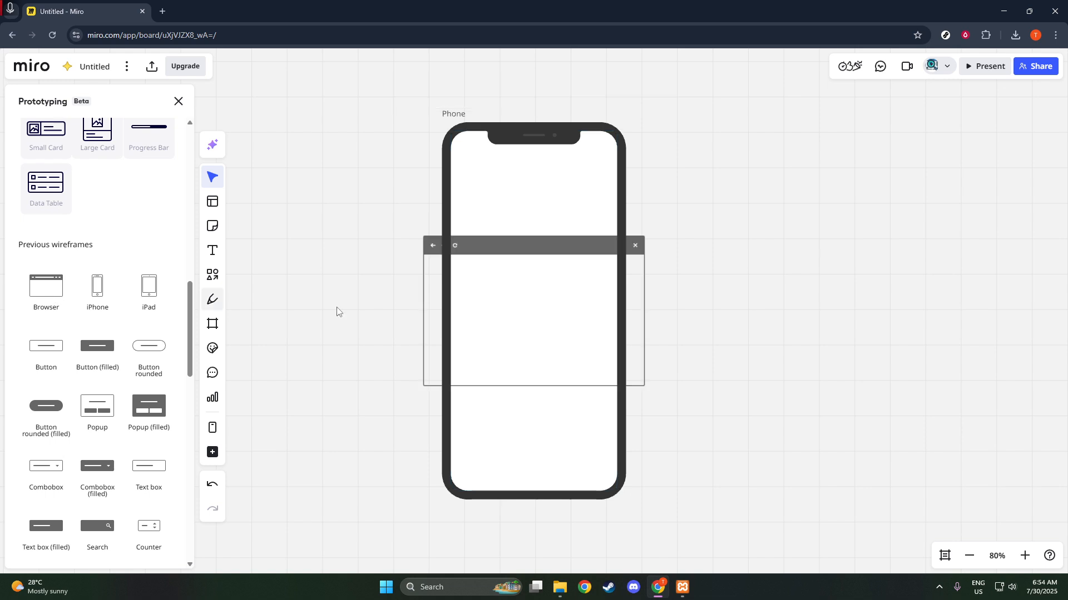
scroll(706, 335, "down", 4)
left_click_drag(580, 279, 818, 249)
scroll(97, 228, "up", 2)
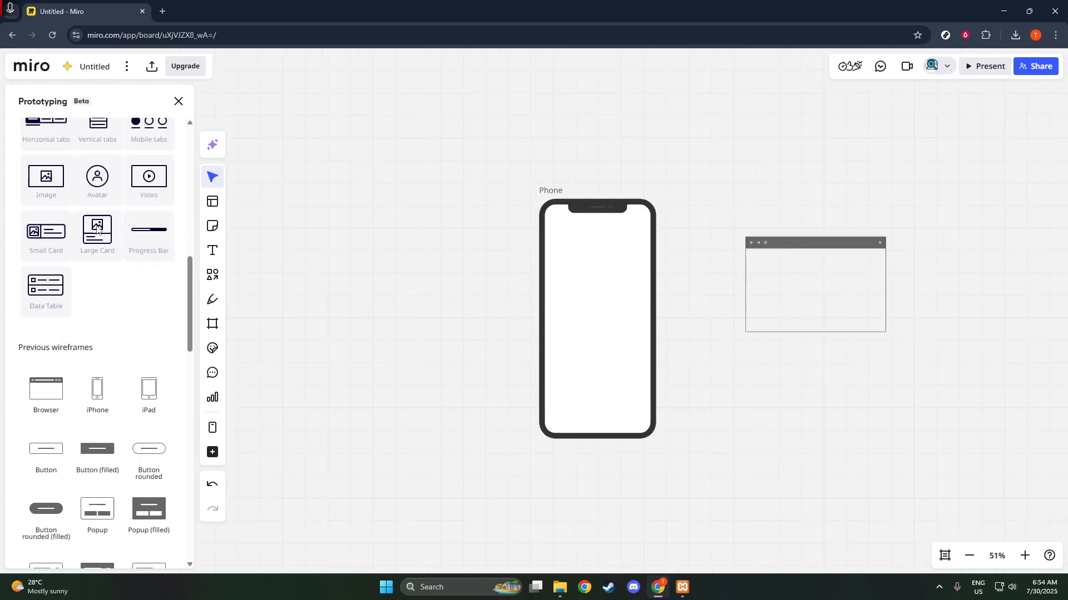
scroll(97, 227, "up", 10)
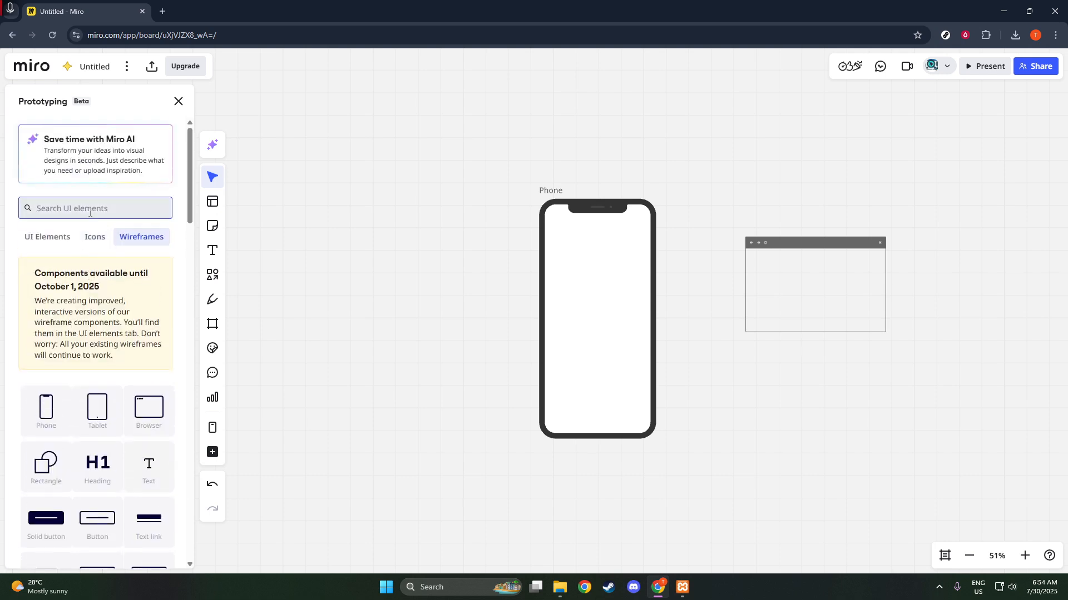
Drag the Copy icon from the Icons library into the phone's top-left corner.
left_click(93, 237)
scroll(117, 311, "down", 4)
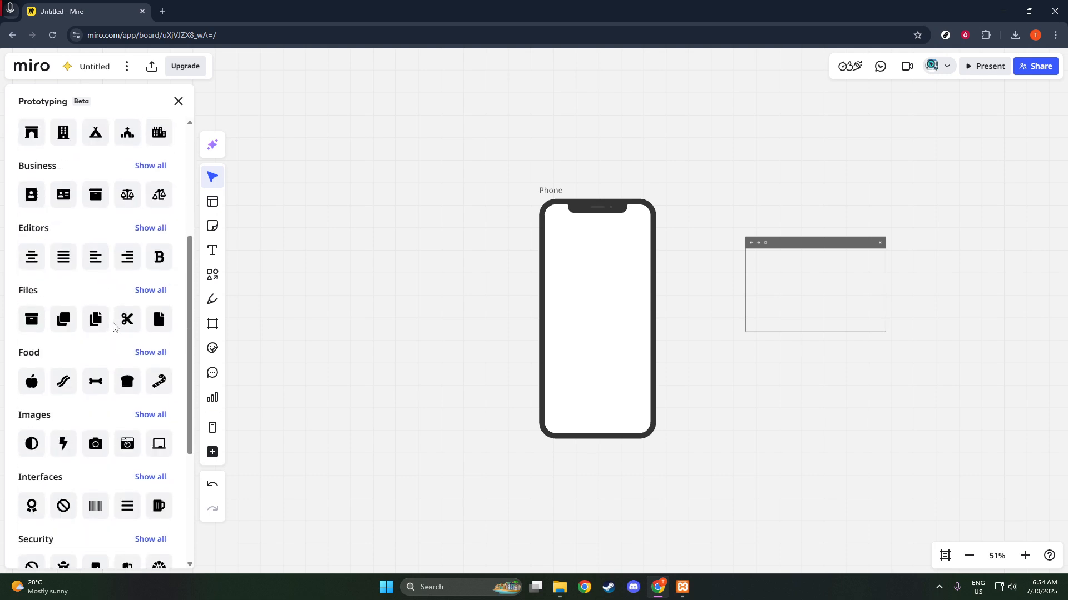
left_click_drag(100, 325, 533, 310)
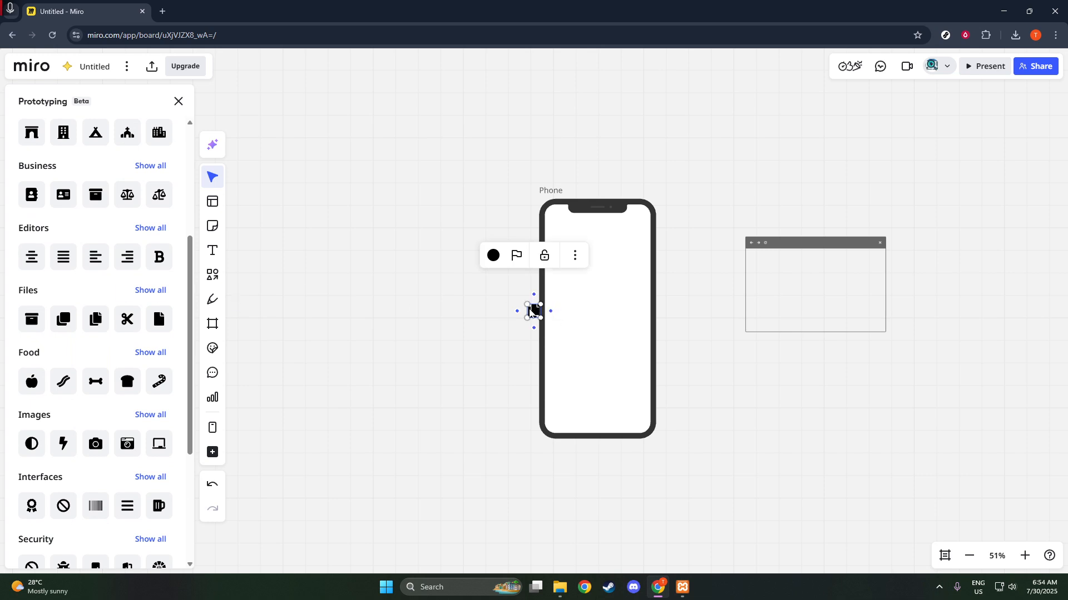
left_click_drag(532, 310, 558, 227)
left_click(468, 249)
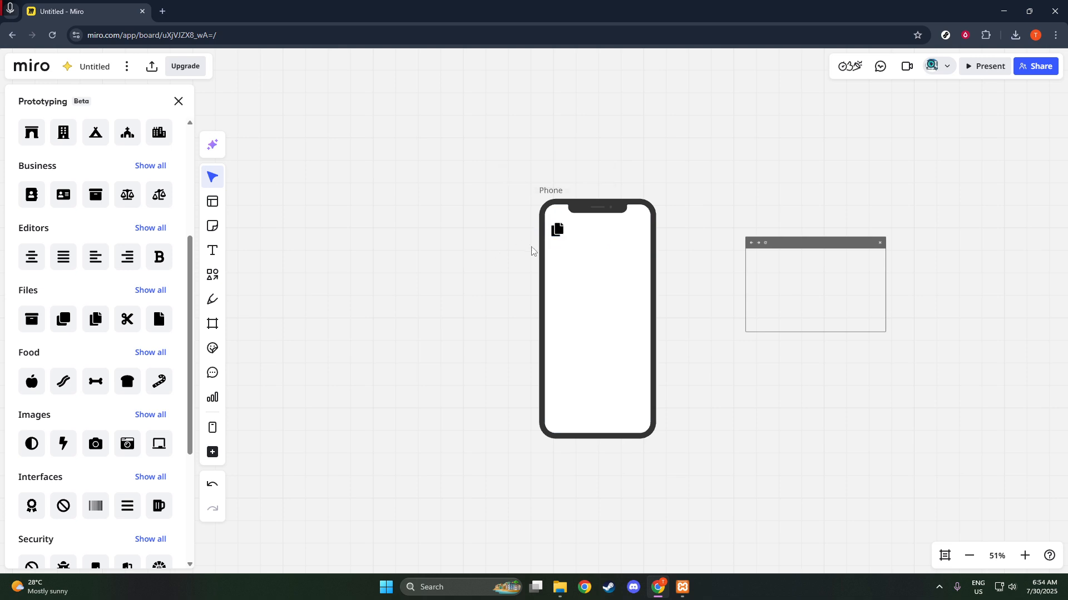
Shift the phone wireframe slightly left and up.
left_click_drag(504, 208, 504, 243)
left_click_drag(545, 372, 509, 338)
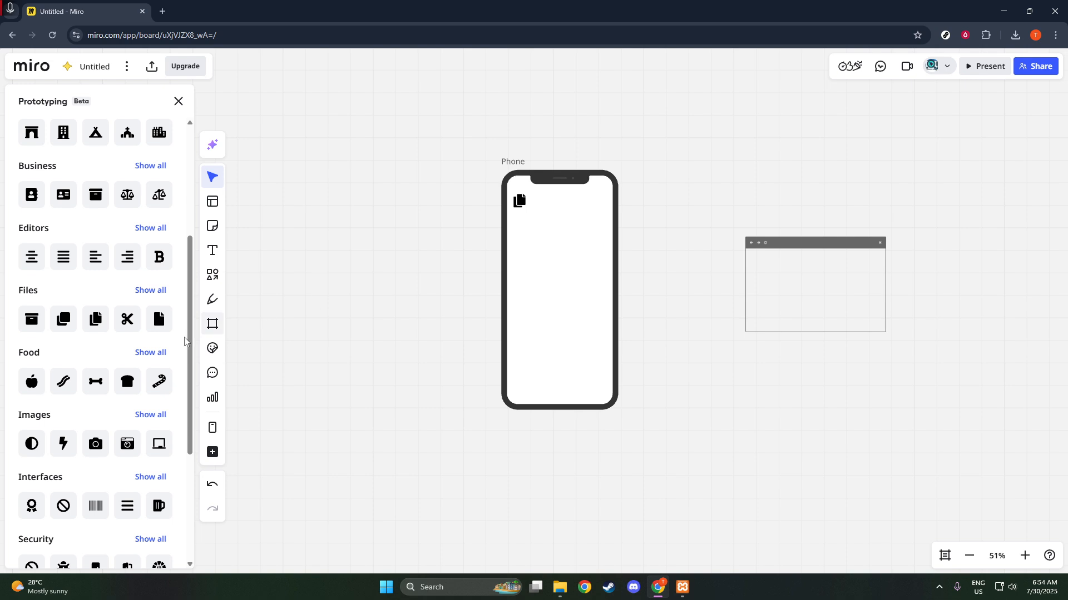
scroll(150, 324, "up", 4)
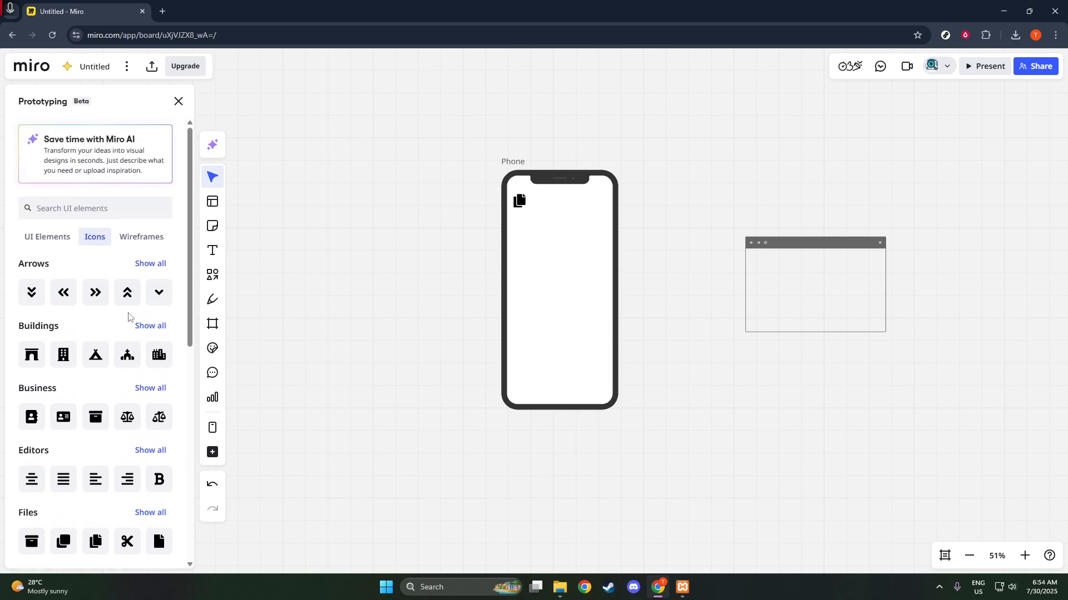
Add the Security block icon and place it beside the copy icon.
scroll(128, 333, "down", 6)
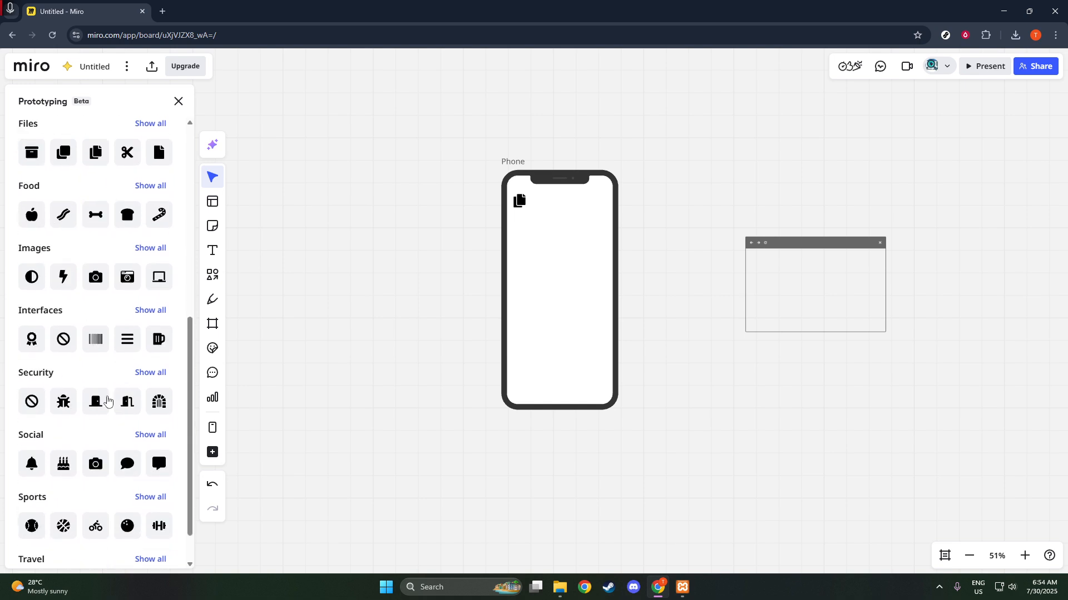
left_click(32, 402)
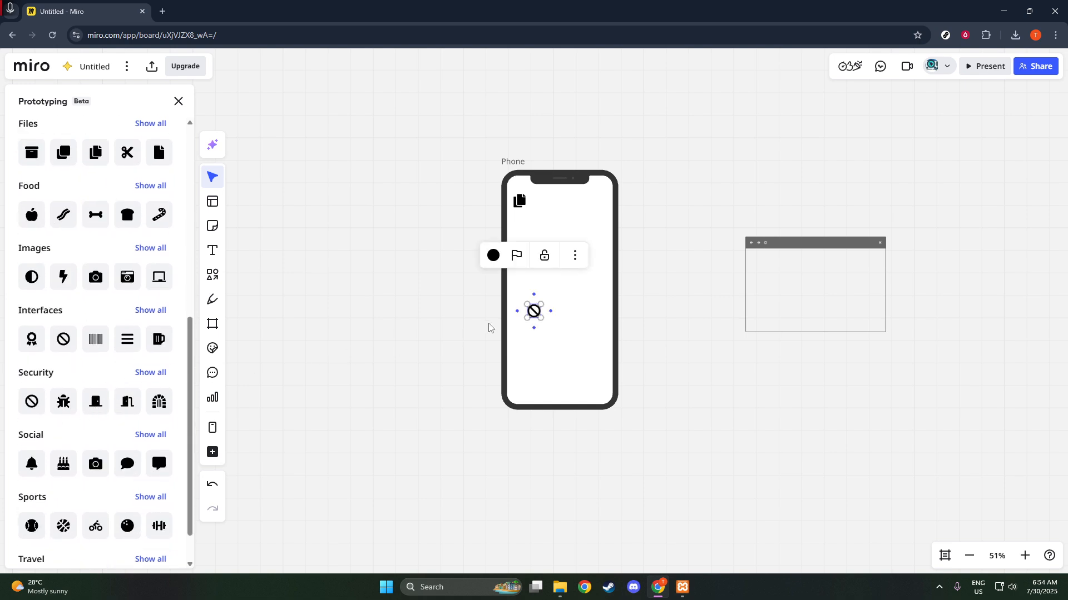
left_click_drag(531, 315, 538, 207)
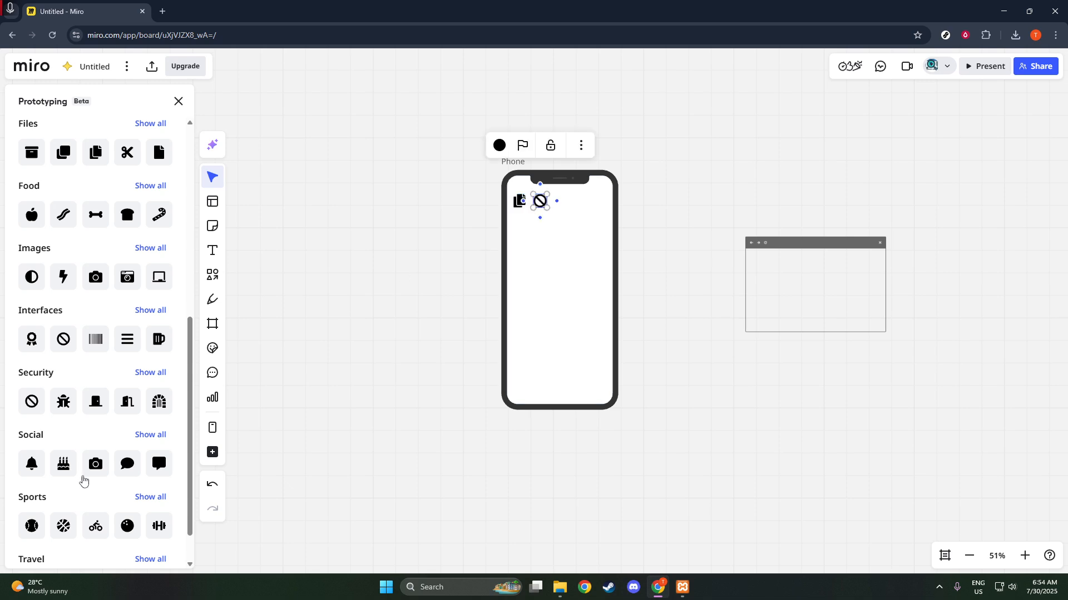
Add the exclamation-circle icon from the full Interfaces set and line it up in the row.
scroll(84, 482, "down", 1)
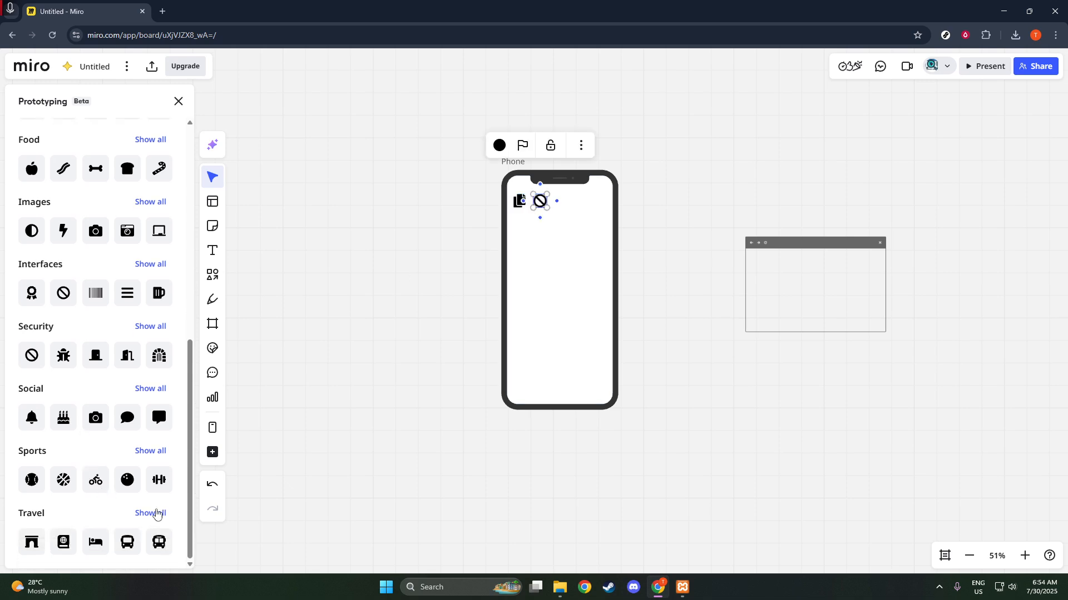
scroll(155, 515, "up", 4)
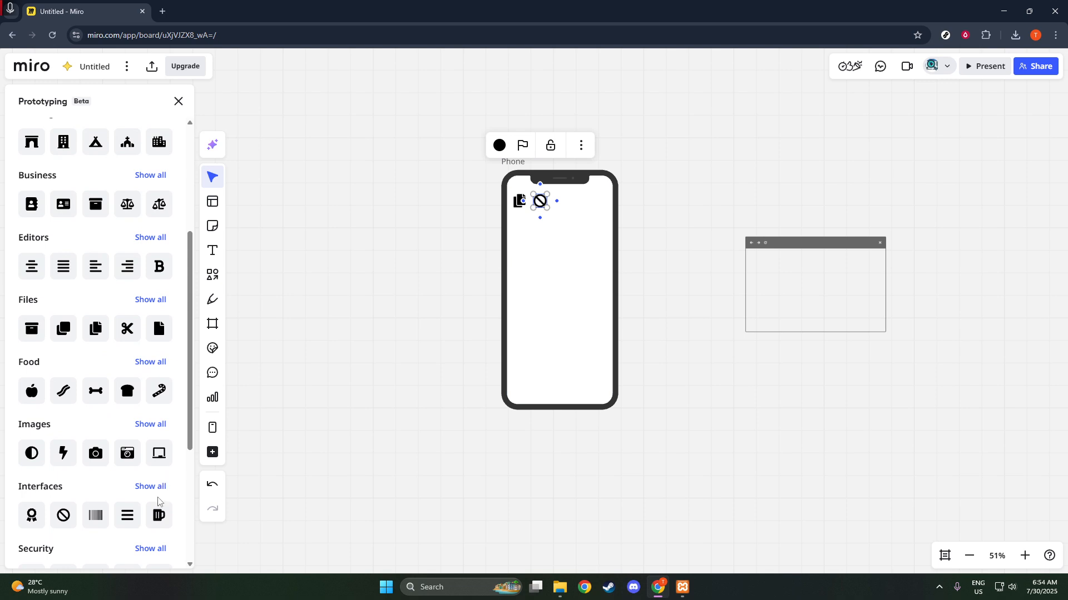
scroll(163, 479, "down", 1)
left_click(161, 440)
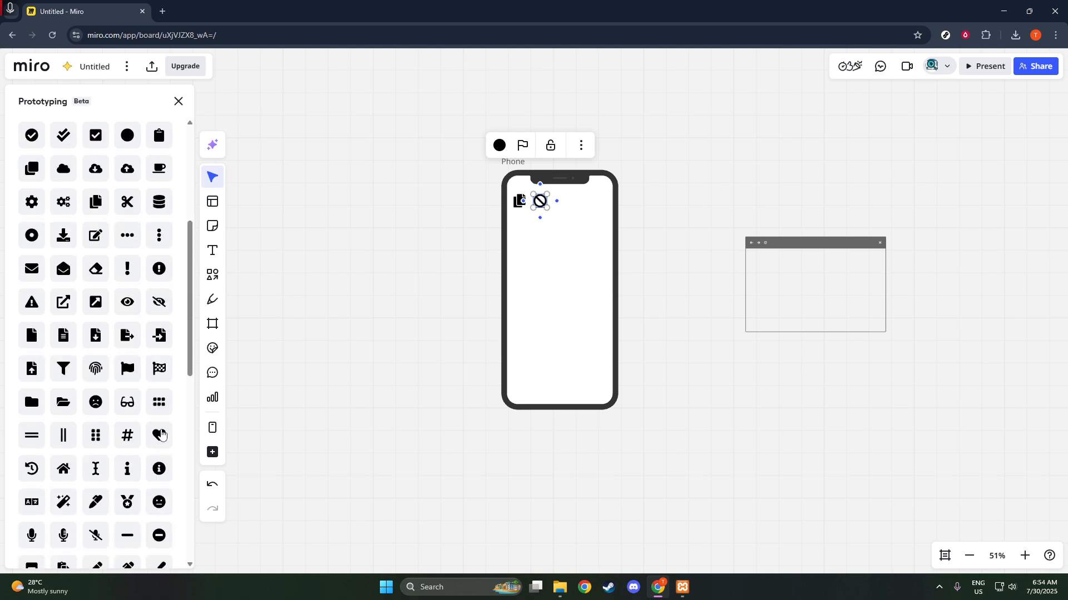
left_click(159, 269)
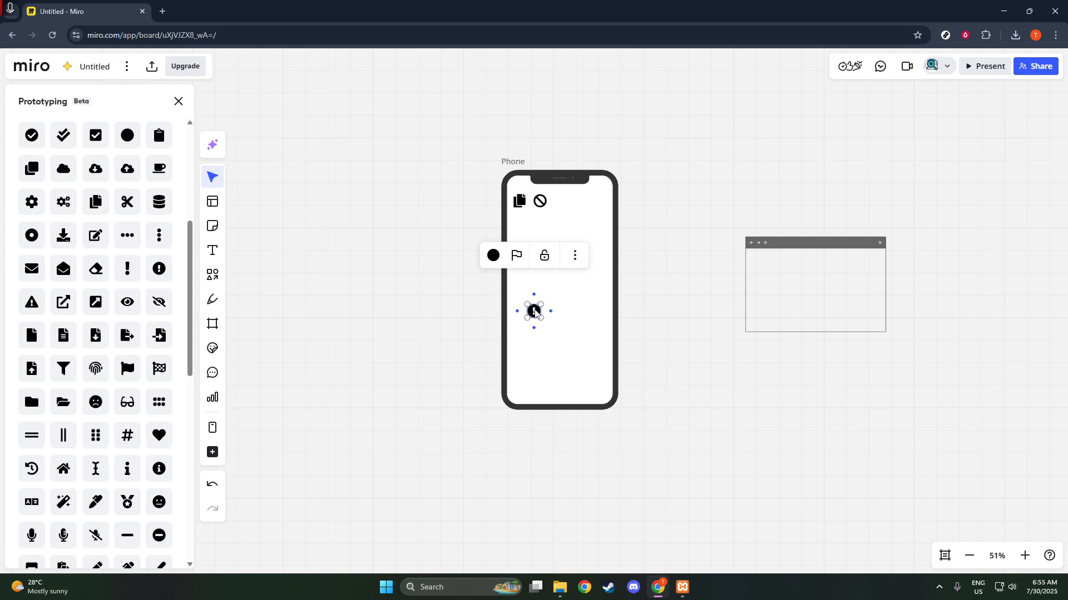
left_click_drag(534, 311, 565, 203)
left_click(357, 256)
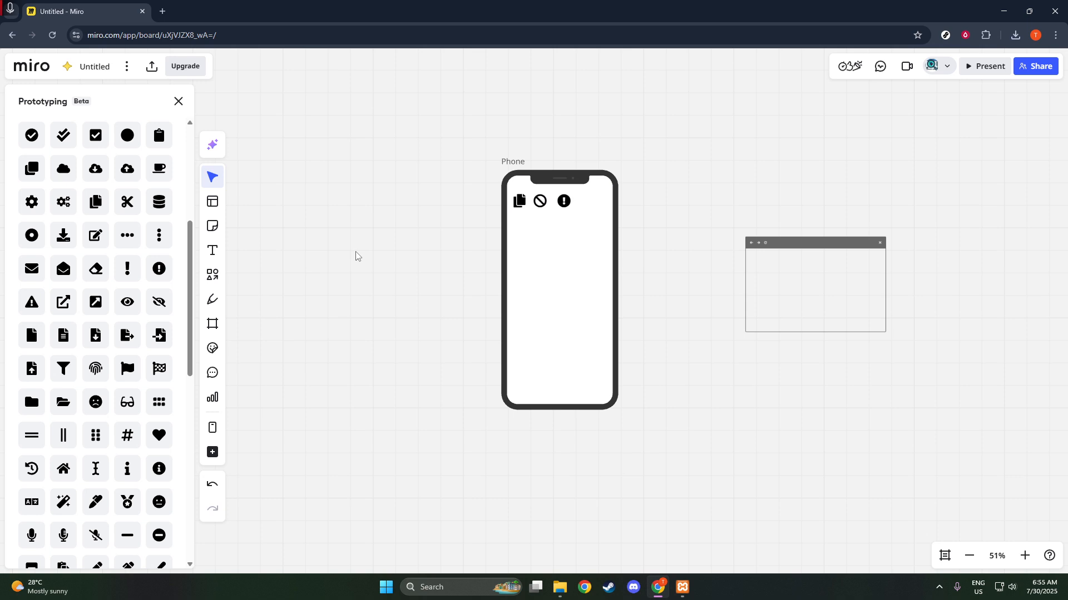